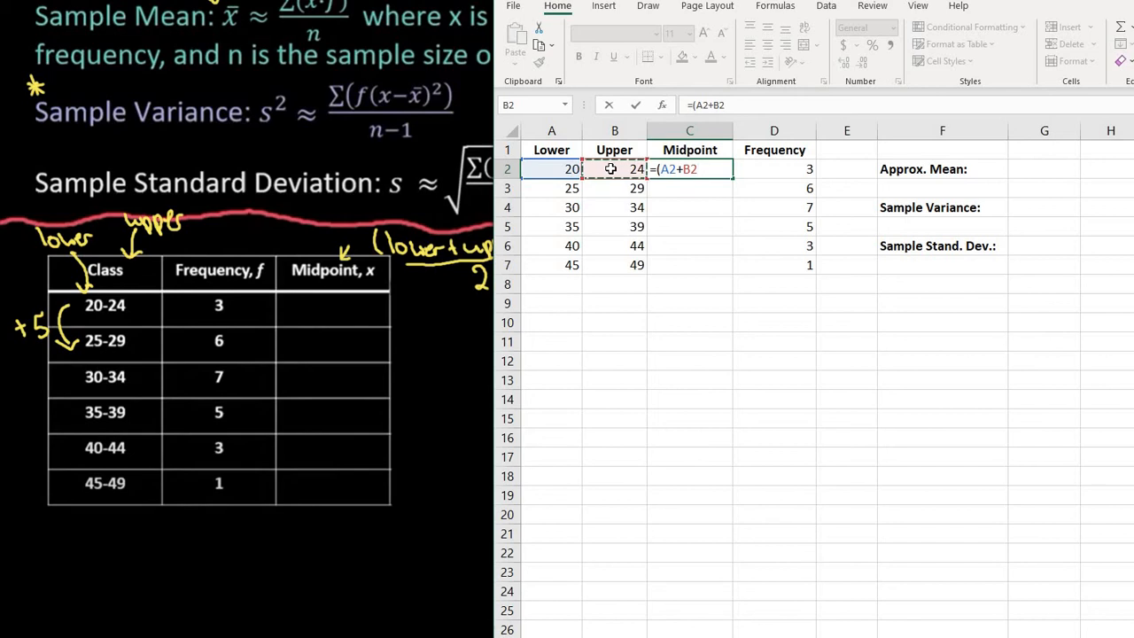
Step: Complete the midpoint formula in C2 as =(A2+B2)/2, averaging the first class's lower and upper limits
type(")/2")
key("Return")
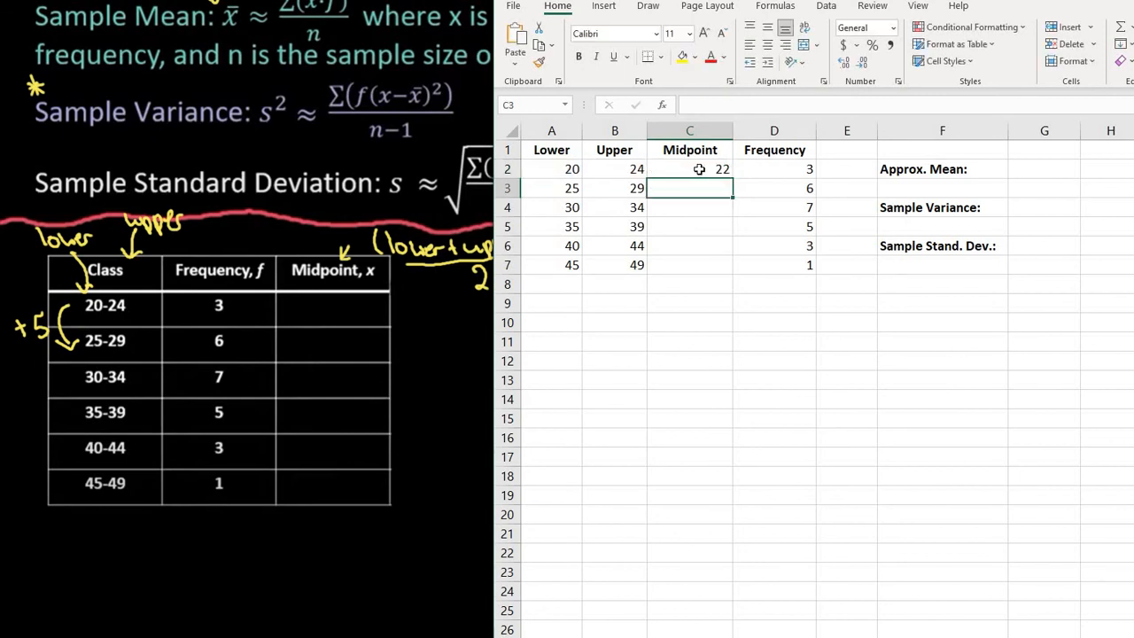
left_click(699, 168)
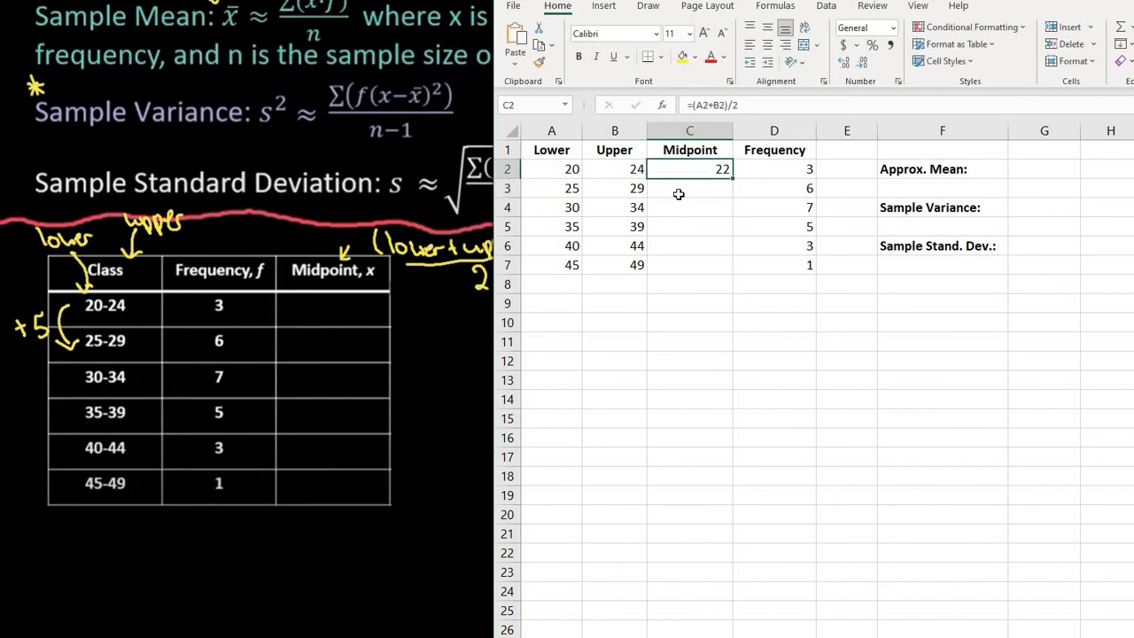
Step: Compute the second midpoint in C3 with =C2+5 and fill that formula down through C7
left_click(678, 194)
type("=")
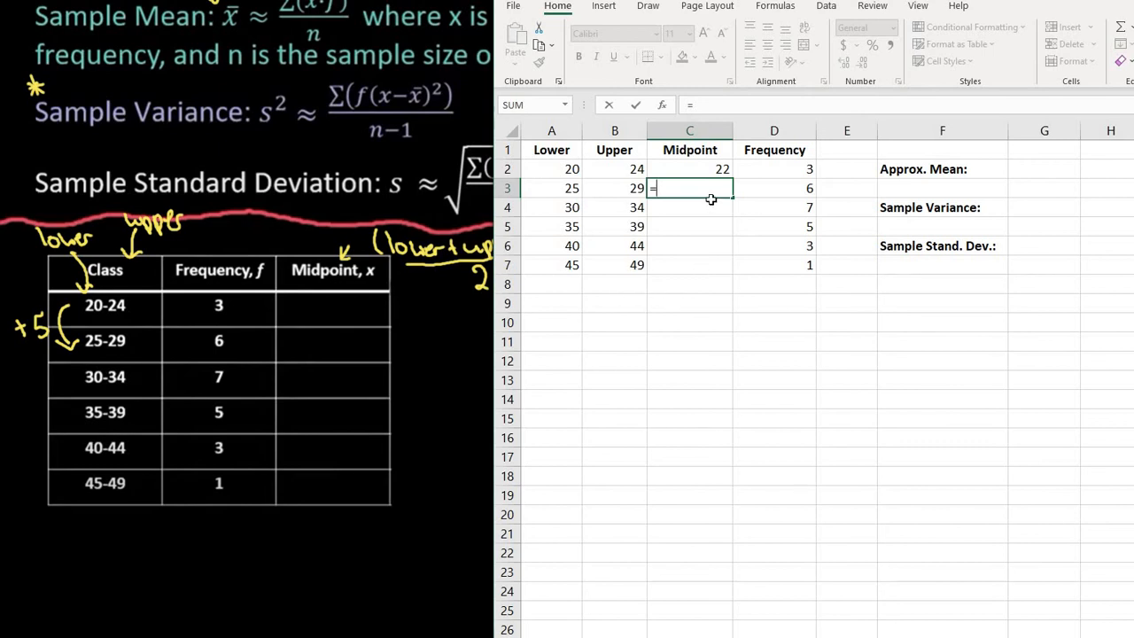
left_click(705, 168)
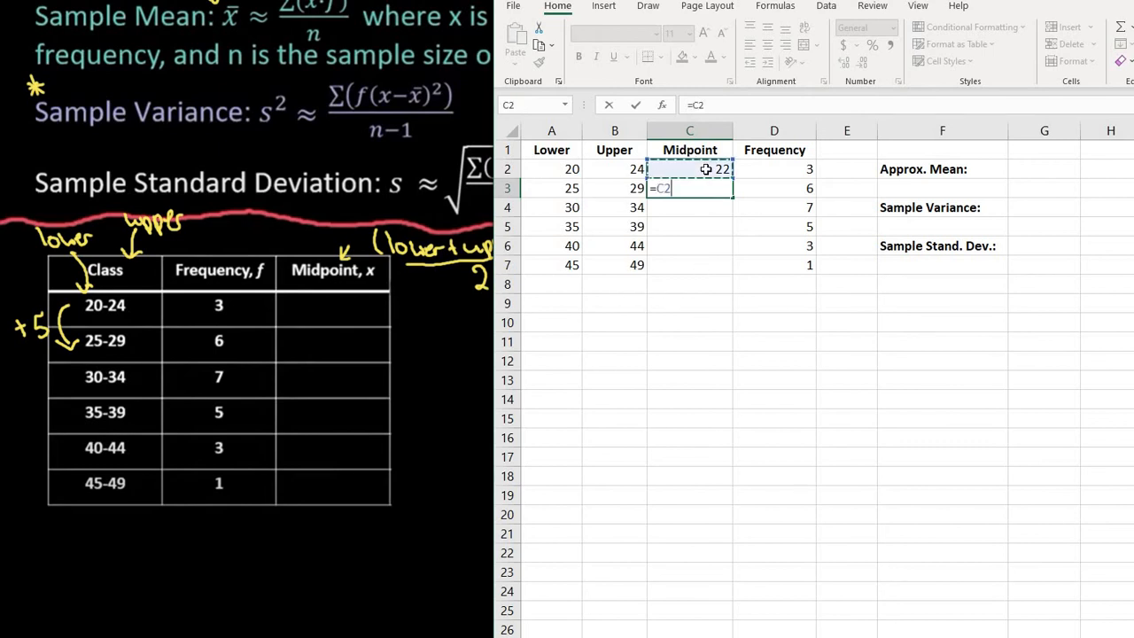
type("+5")
key("Return")
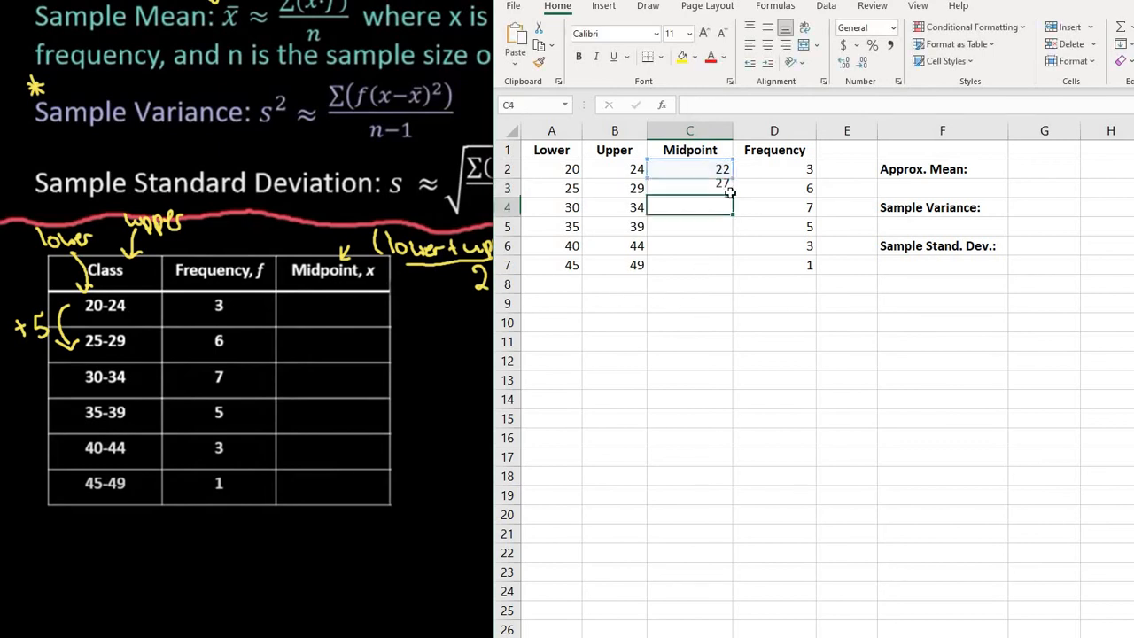
left_click(732, 197)
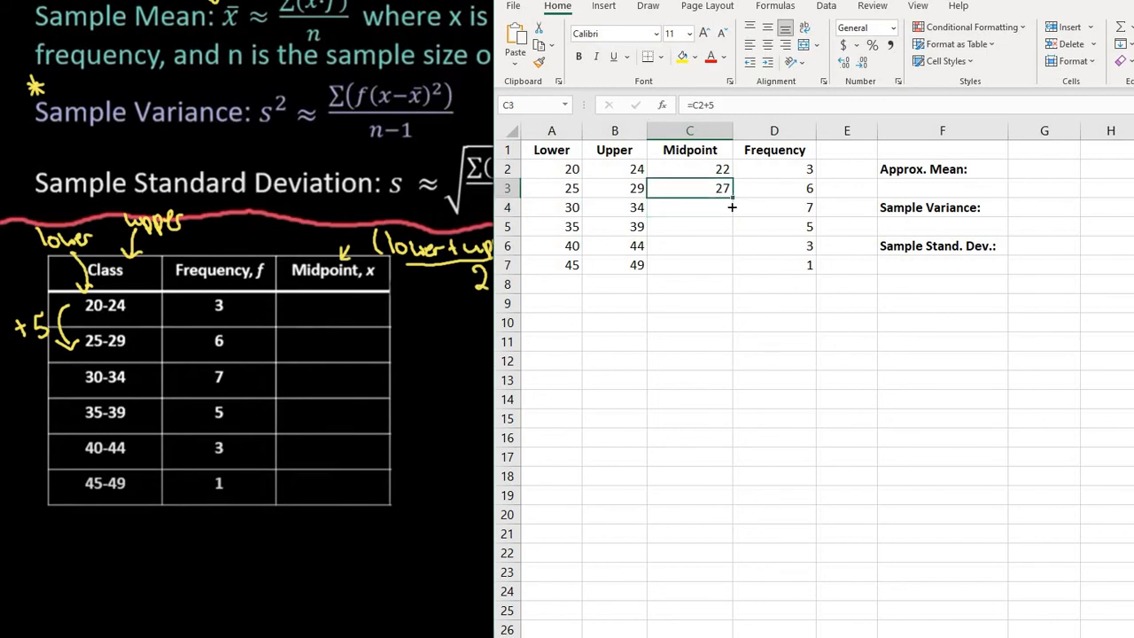
left_click_drag(732, 258, 731, 268)
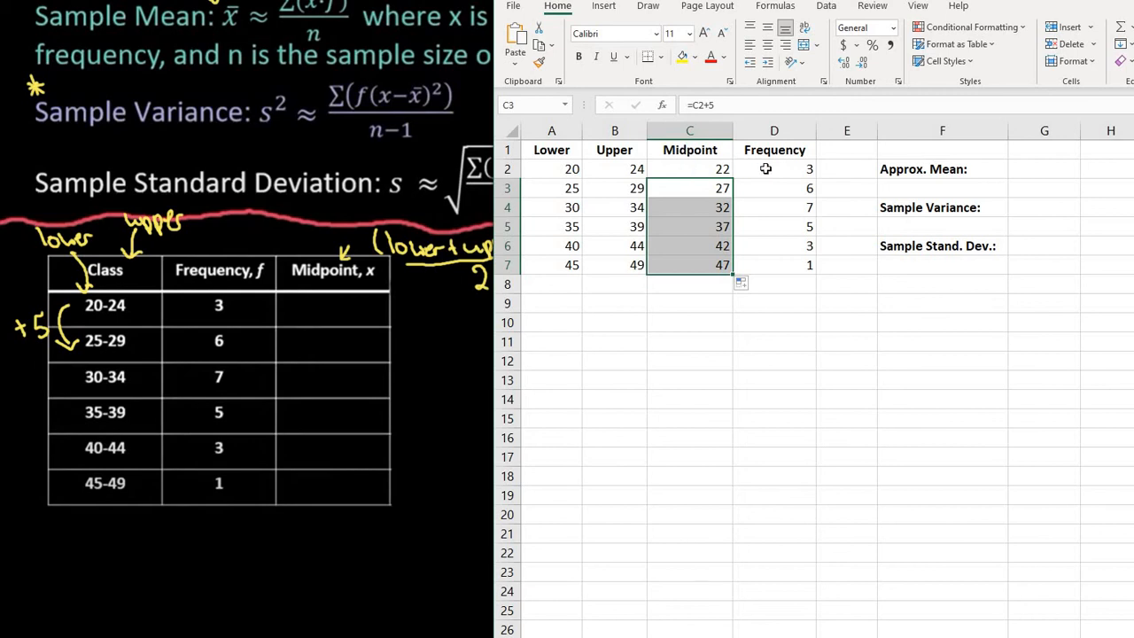
Step: Start the approximate mean formula in G2 with SUMPRODUCT of the midpoints C2:C7 and frequencies D2:D7
left_click(1021, 169)
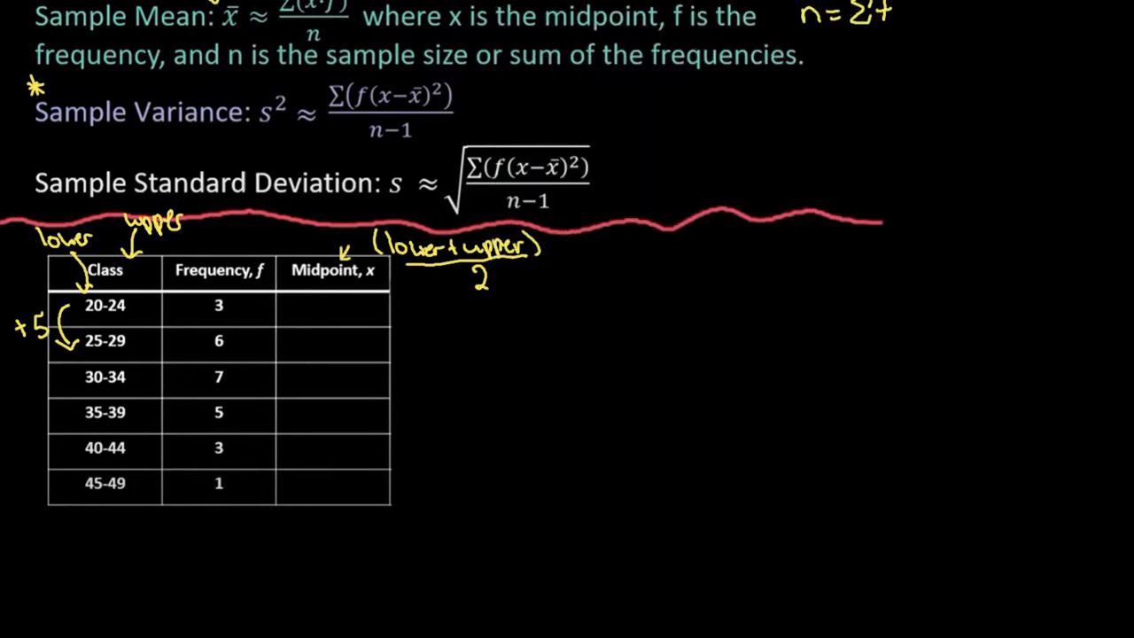
scroll(925, 312, "up", 3)
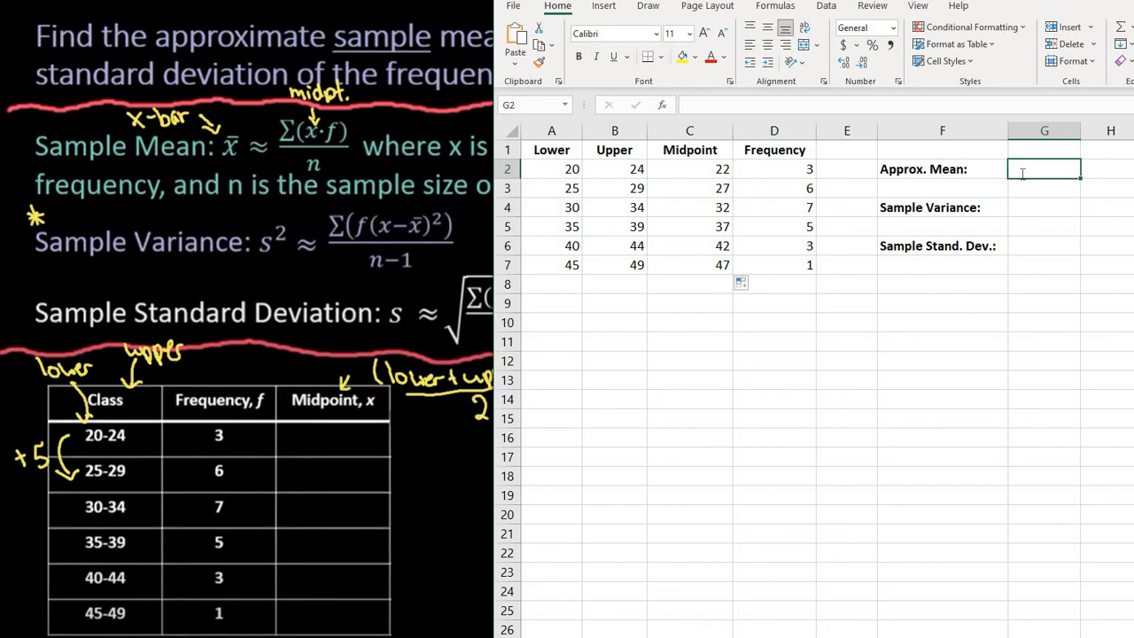
type("=sump")
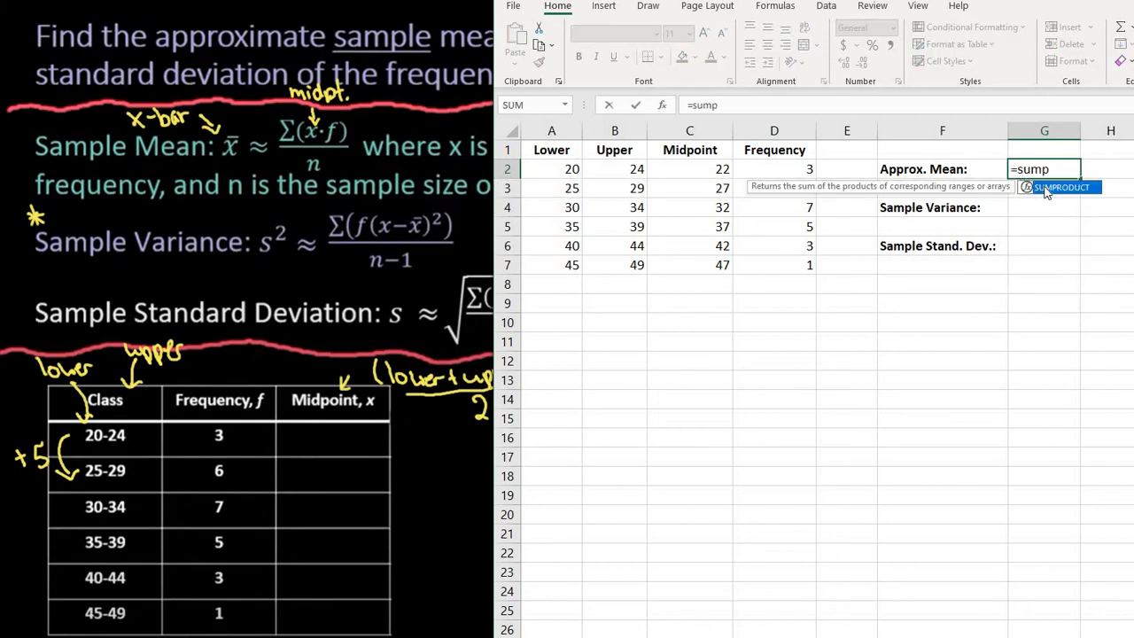
double_click(1044, 188)
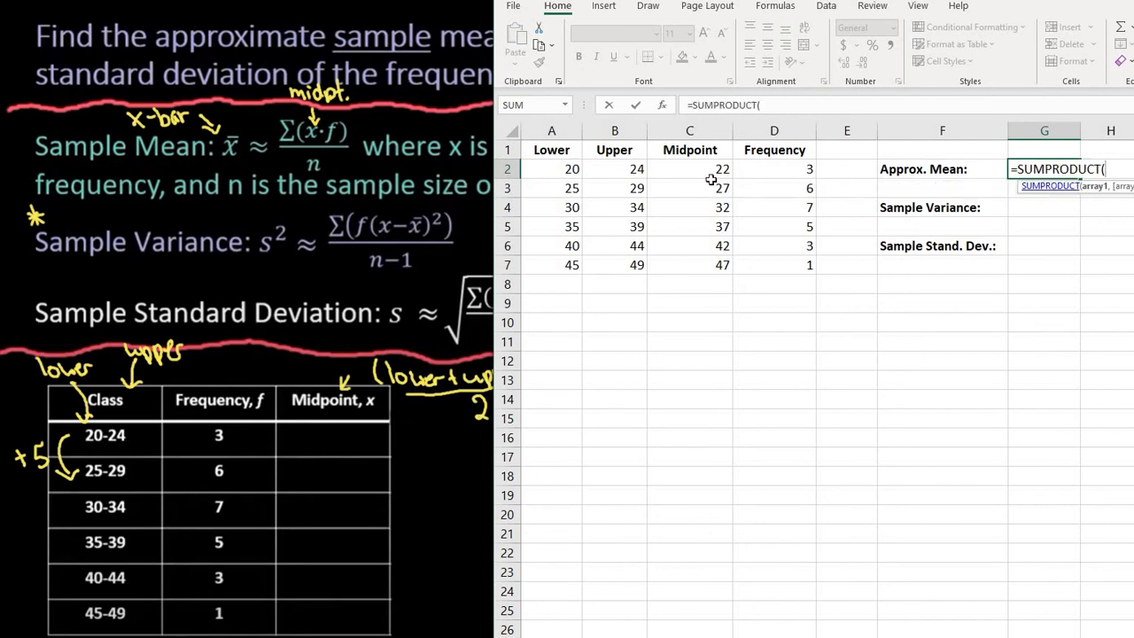
left_click_drag(700, 168, 704, 266)
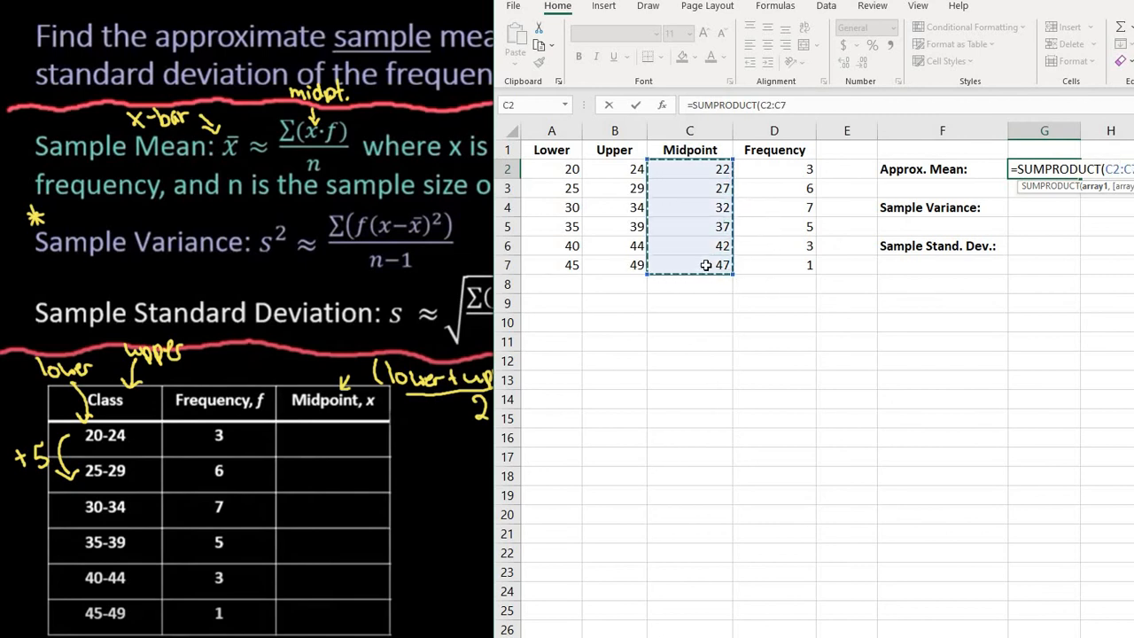
type(",")
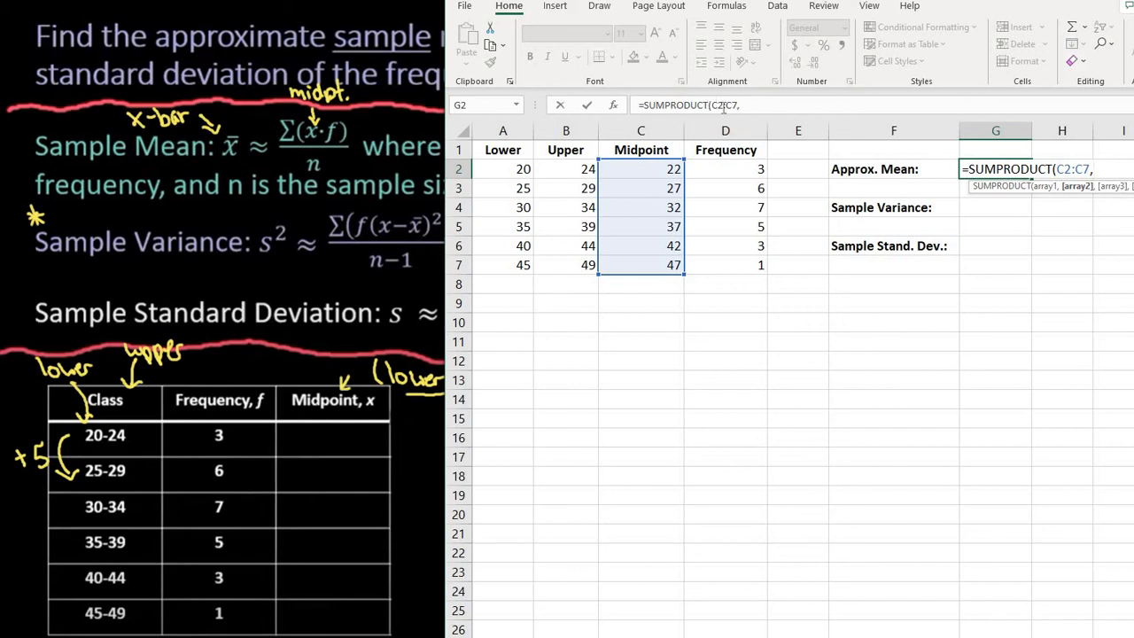
left_click(737, 168)
left_click_drag(740, 241, 742, 261)
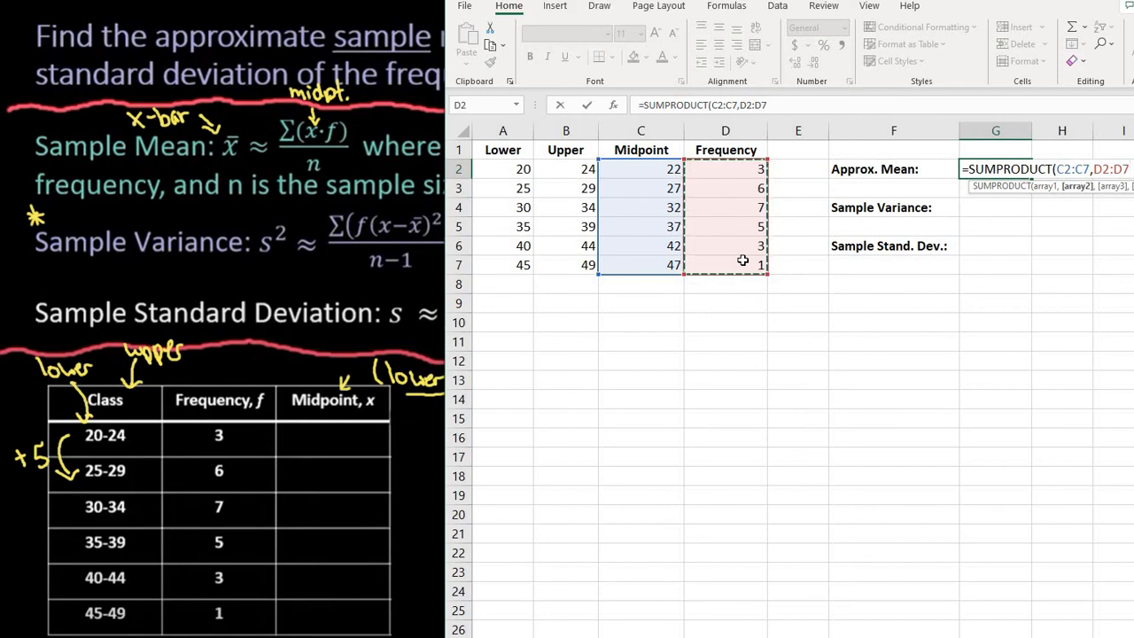
Step: Divide the SUMPRODUCT in G2 by SUM(D2:D7) and enter the approximate mean formula
type(")/")
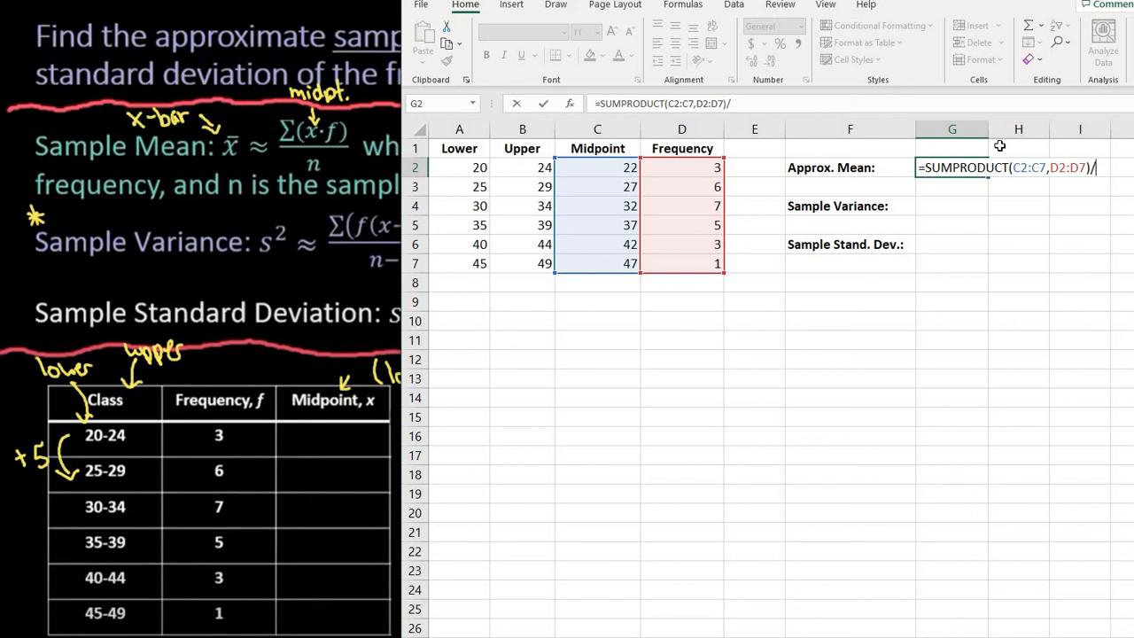
type("sum")
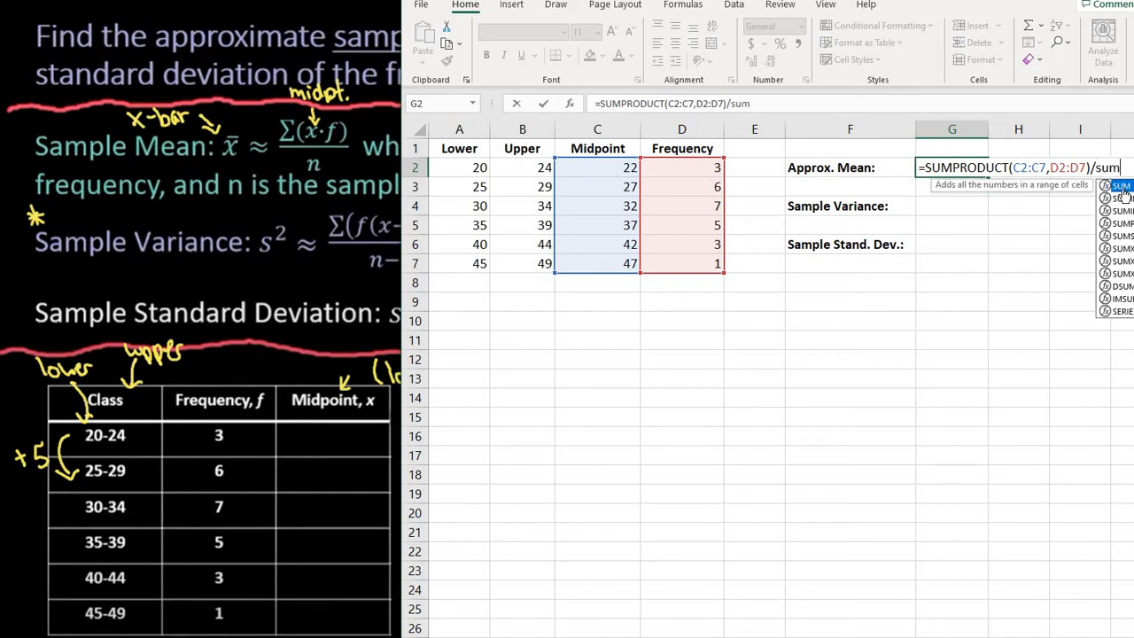
key("Tab")
left_click_drag(679, 166, 681, 263)
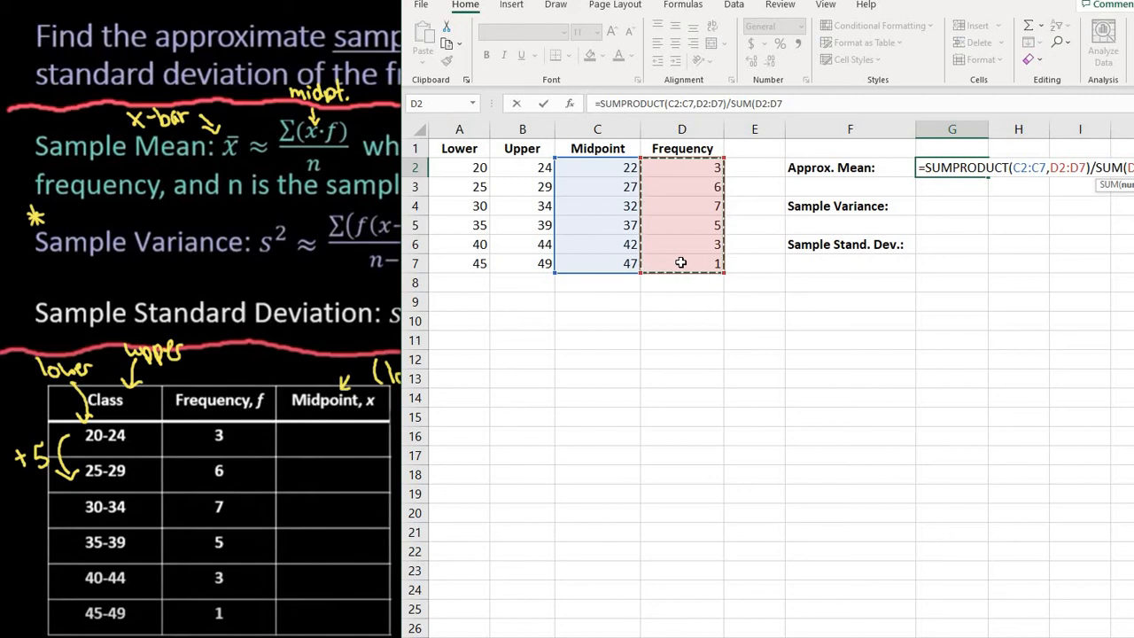
type(")")
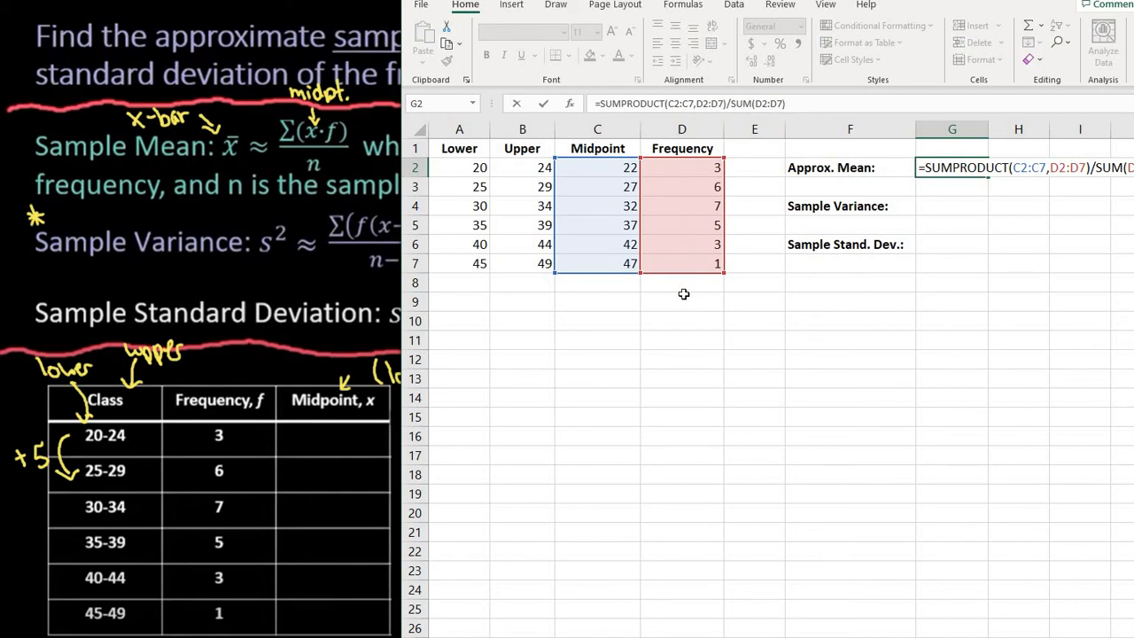
key("Return")
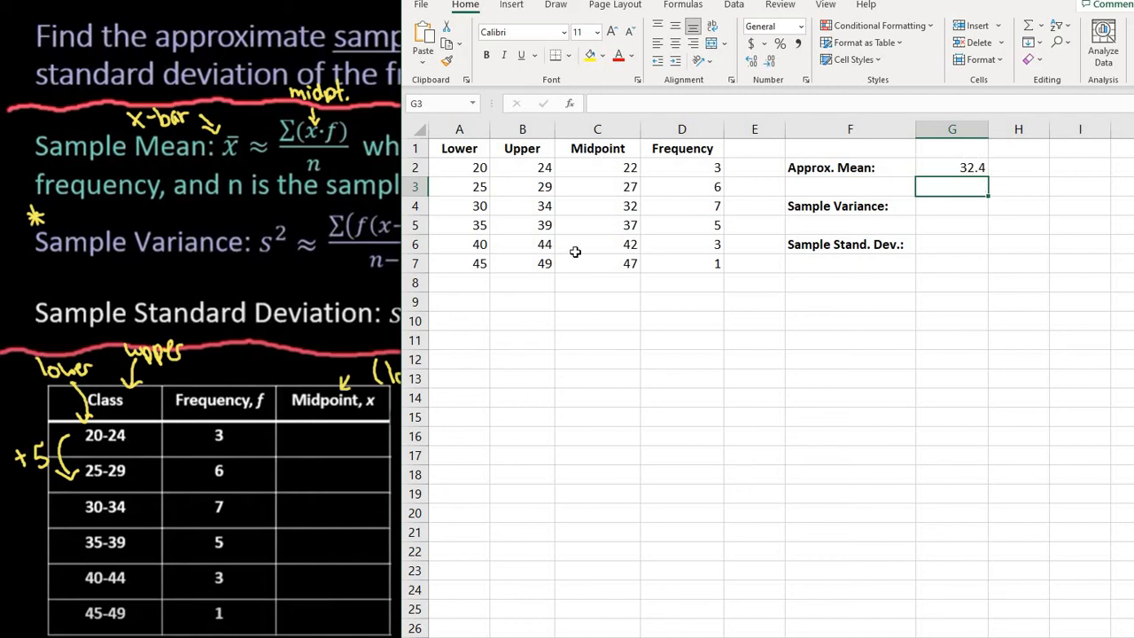
Step: Narrow column E and start the sample variance formula in G4 with SUMPRODUCT, using frequencies D2:D7 as its first array
key("Return")
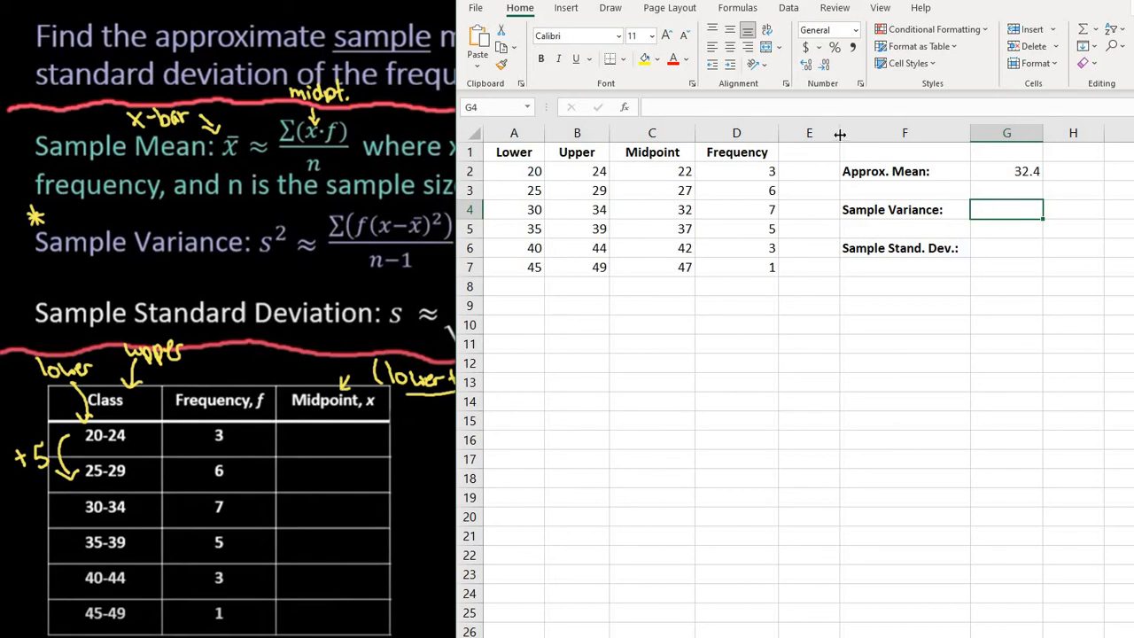
left_click_drag(840, 133, 800, 133)
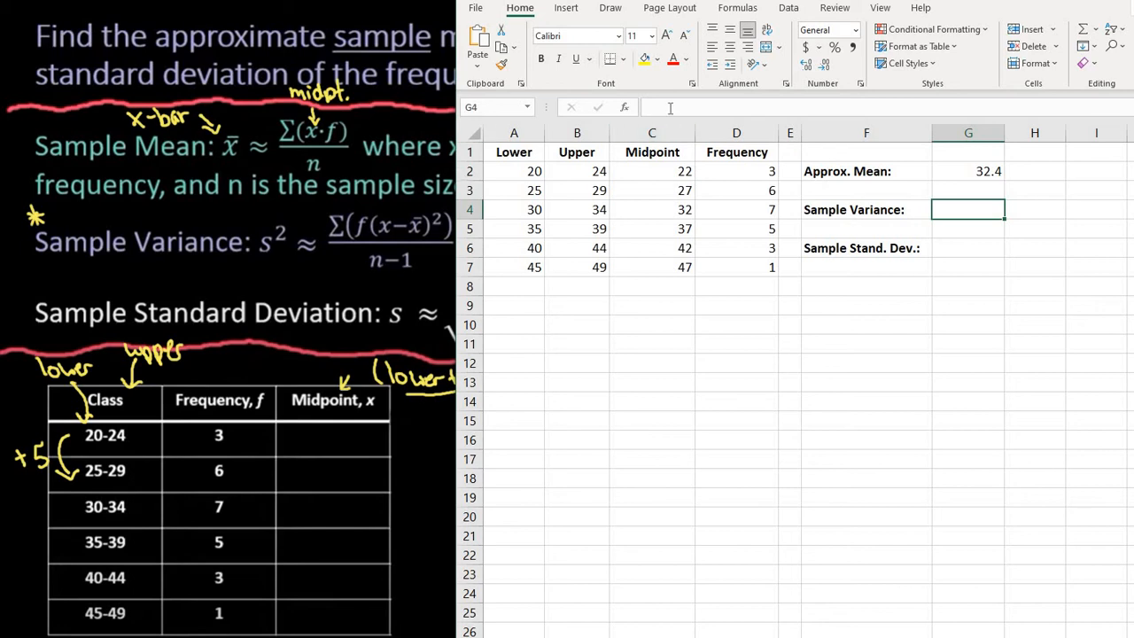
left_click(670, 108)
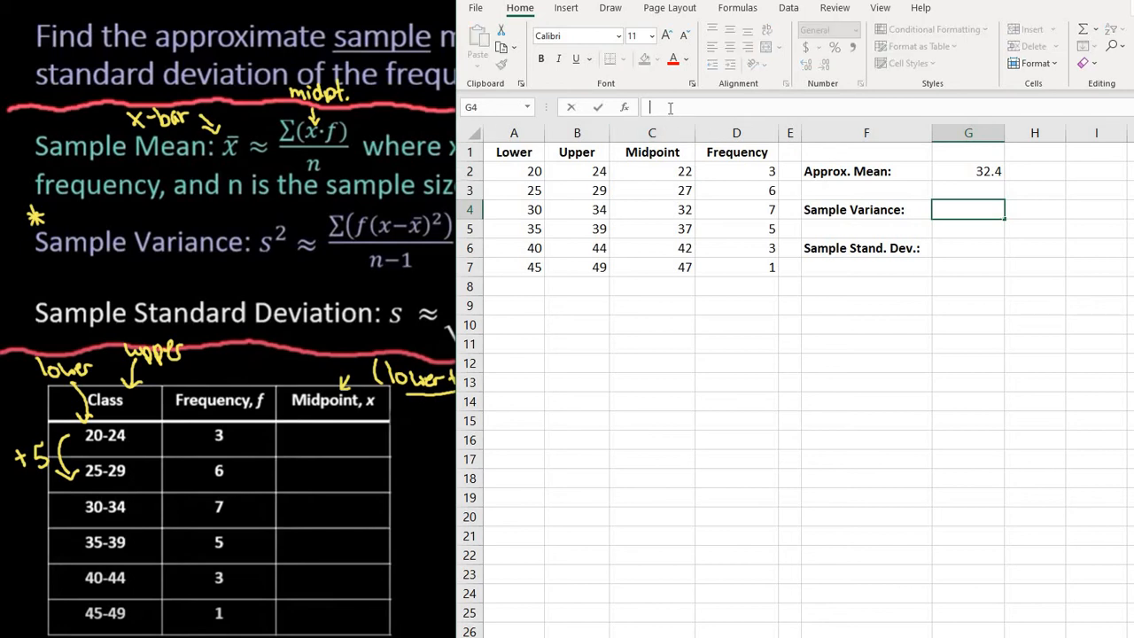
type("=")
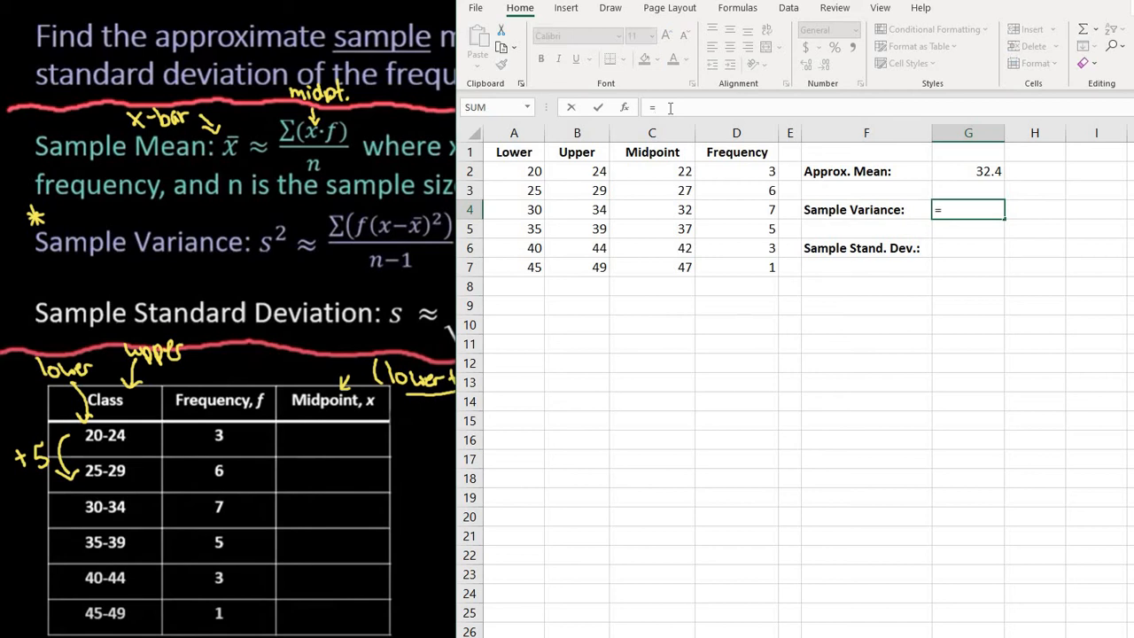
type("sump")
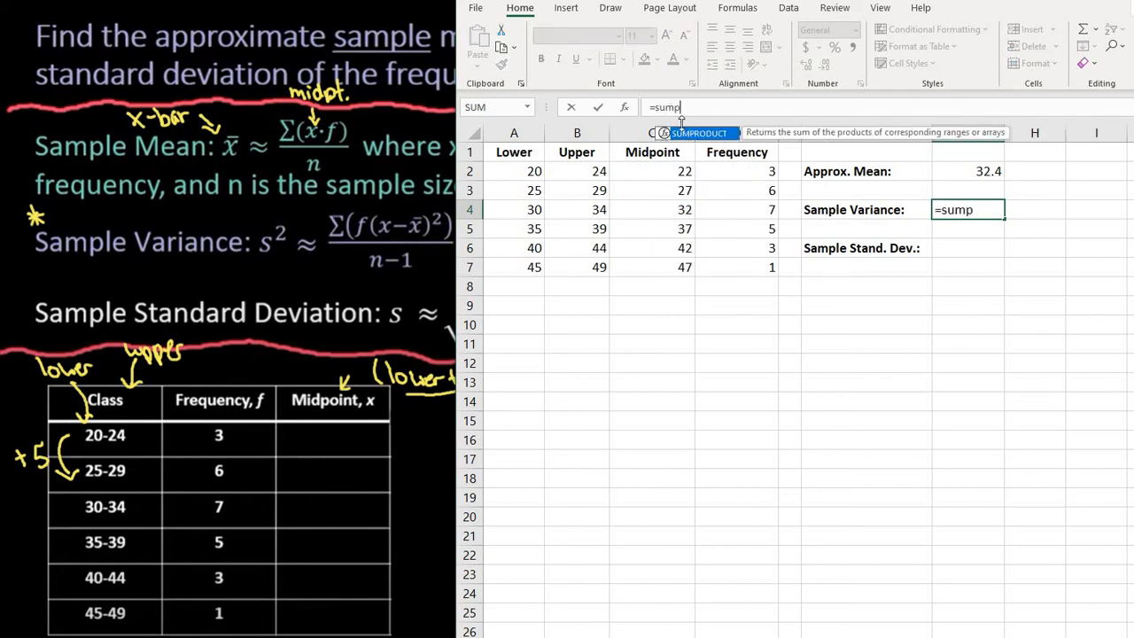
double_click(684, 140)
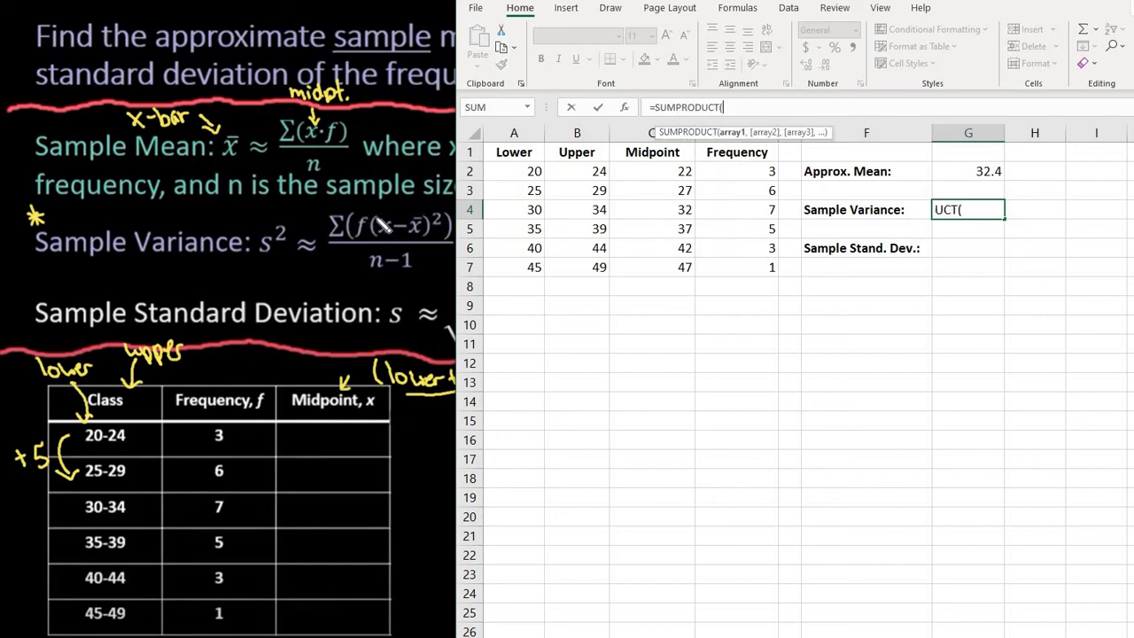
left_click(734, 171)
mouse_move(742, 272)
left_mouse_down()
mouse_move(742, 253)
mouse_move(742, 272)
left_mouse_up()
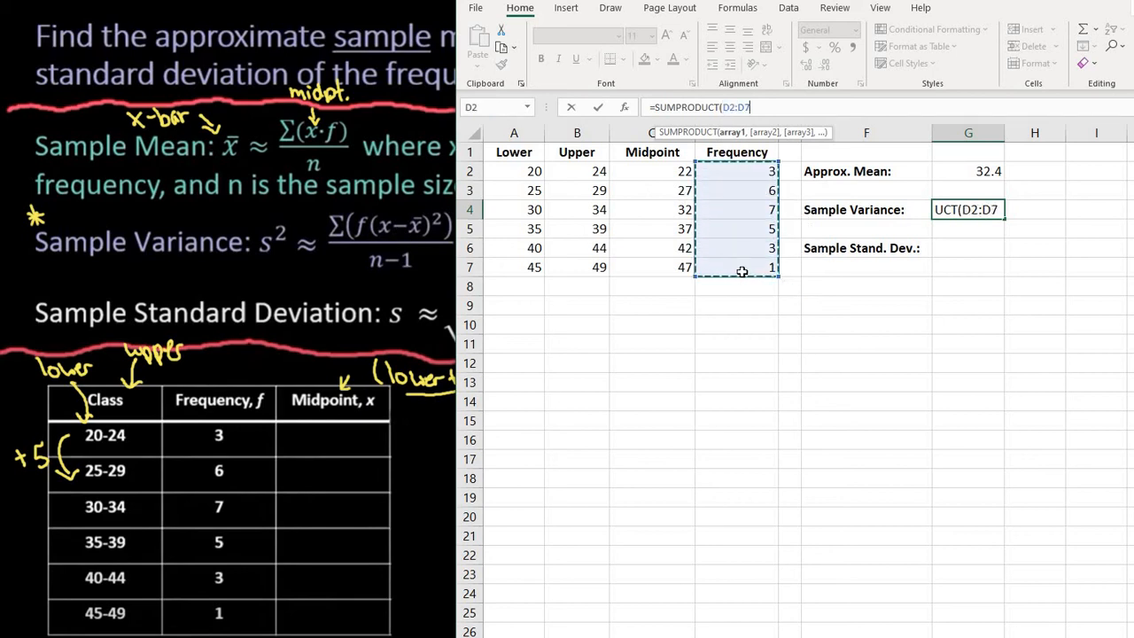
type(",")
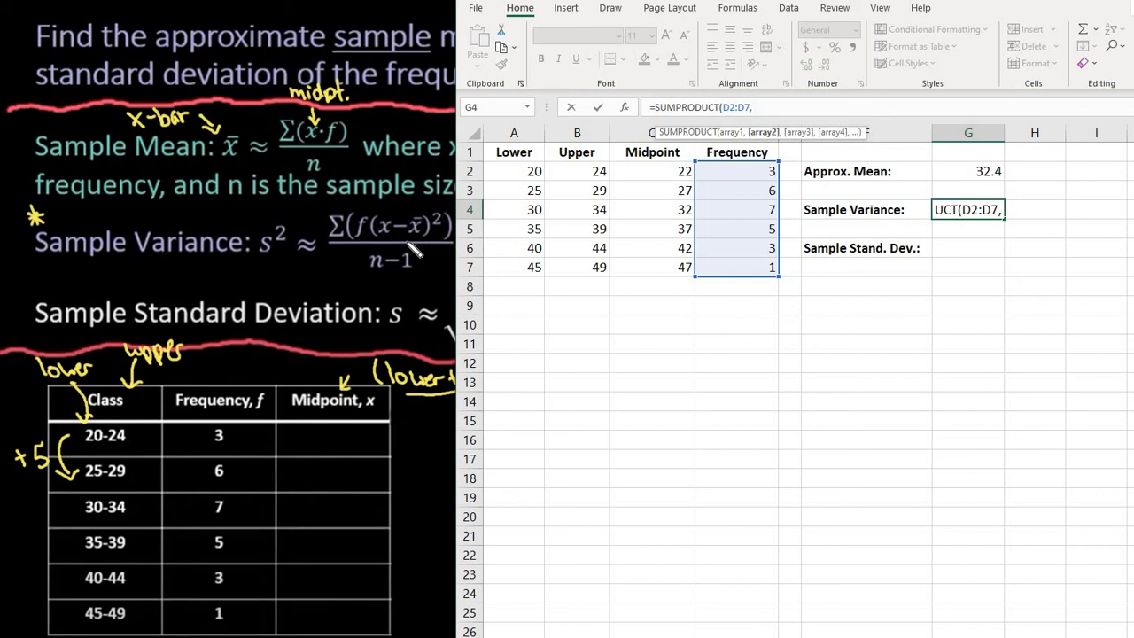
Step: Add the squared deviations (C2:C7-G2)^2 as the second SUMPRODUCT array in G4, closing it with a division sign
type("(")
left_click_drag(675, 173, 677, 265)
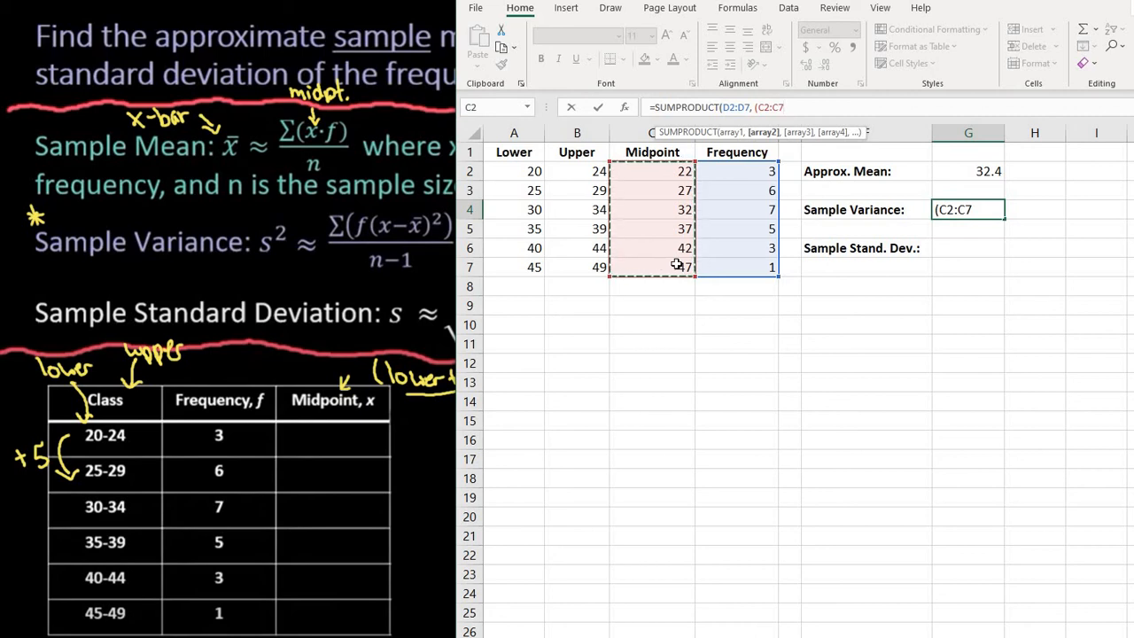
type("-")
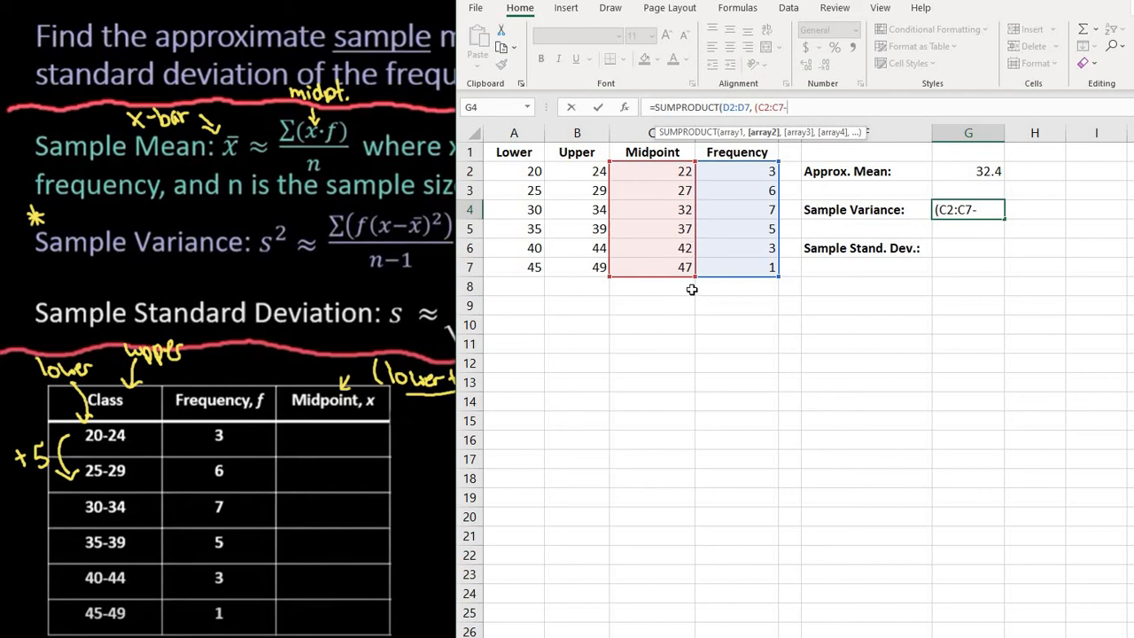
left_click(975, 173)
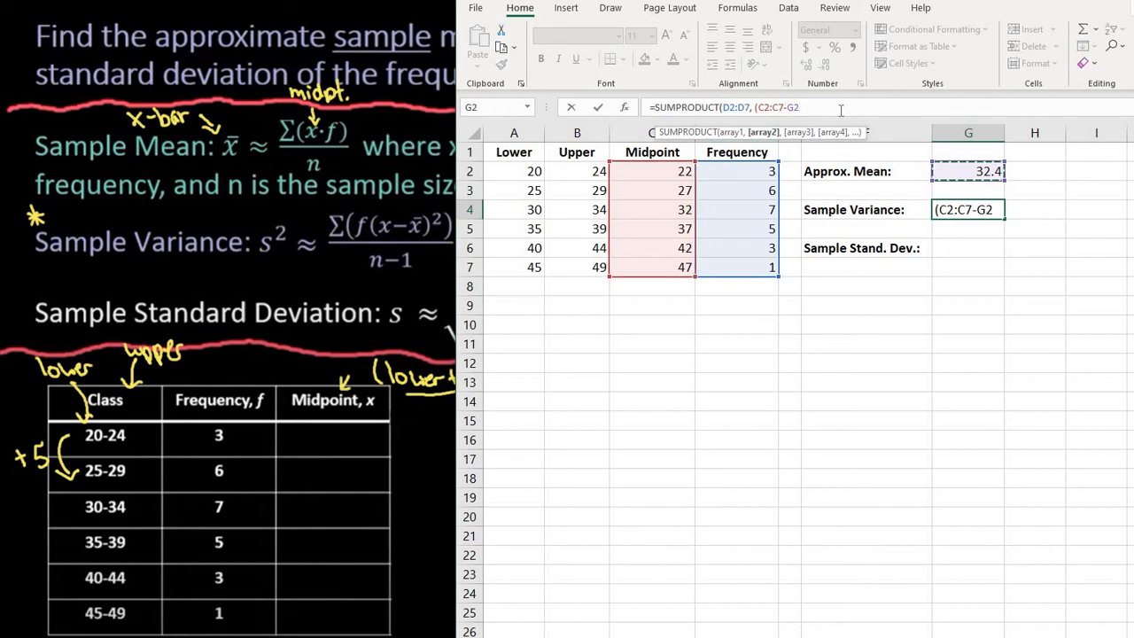
type(")")
type("2")
type(")/")
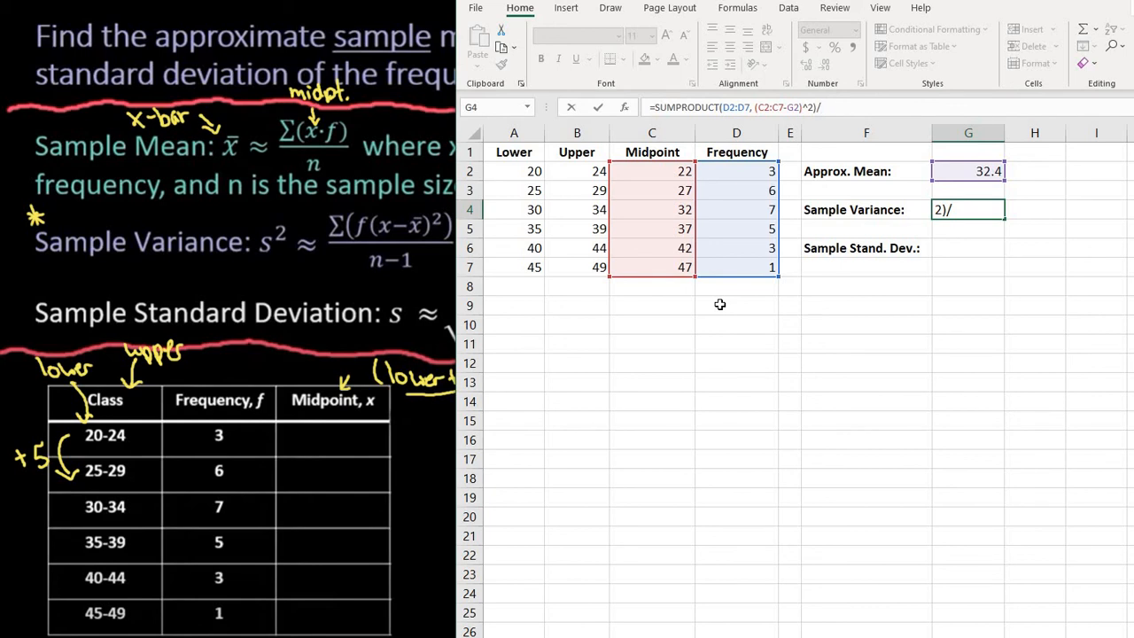
Step: Complete the sample variance formula in G4 by dividing by SUM(D2:D7, -1), and enter it
type("sum")
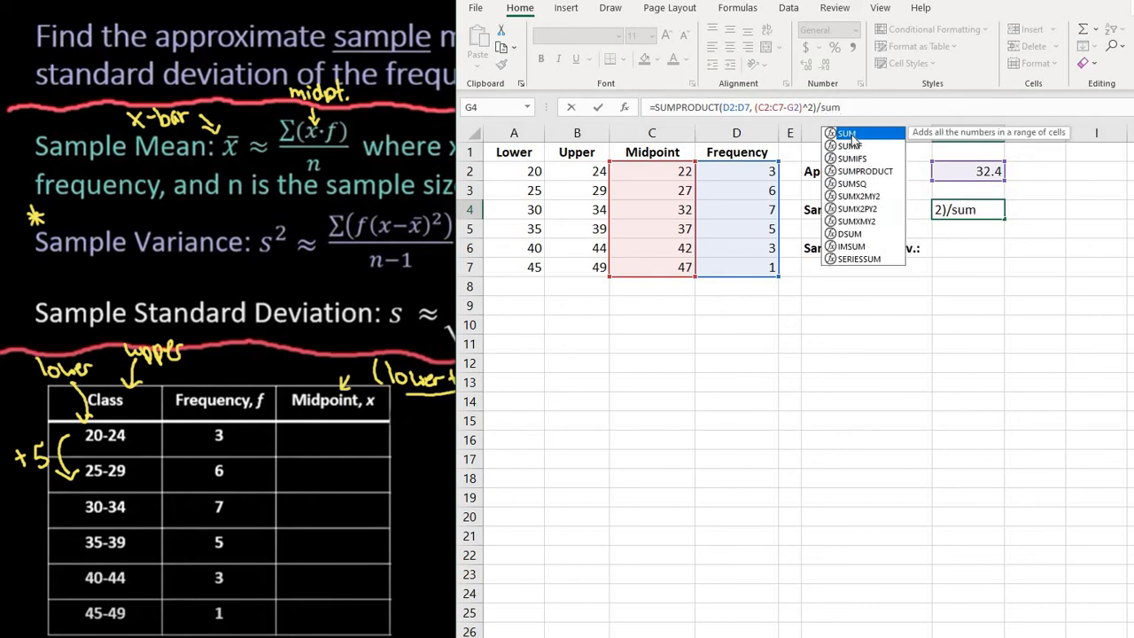
double_click(848, 133)
left_click_drag(733, 173, 746, 262)
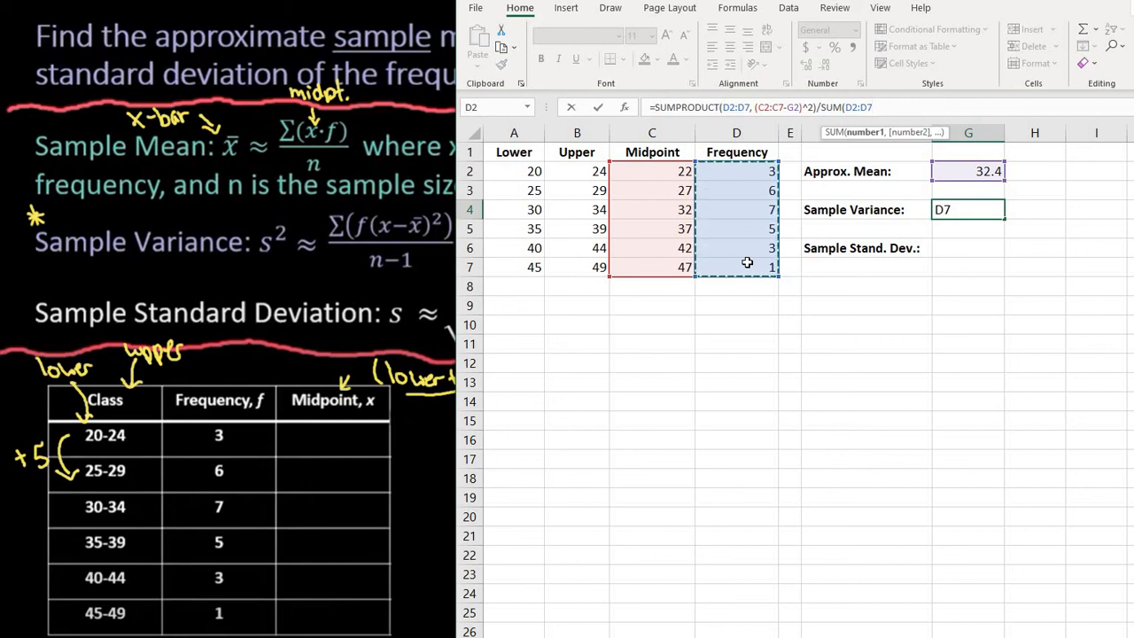
type(",")
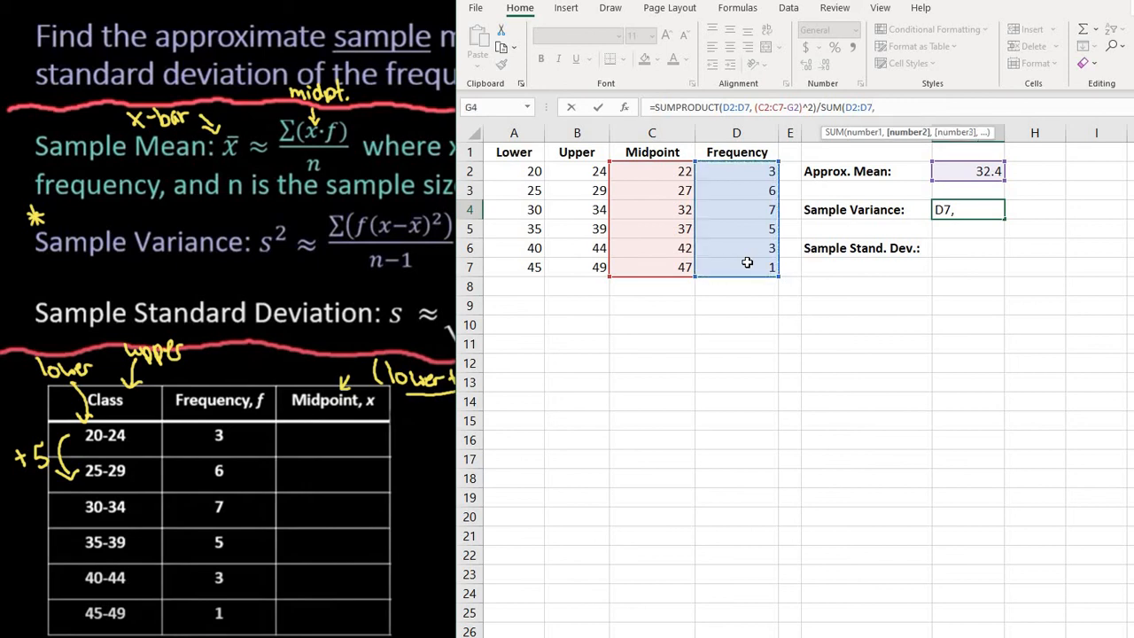
type(" -1)")
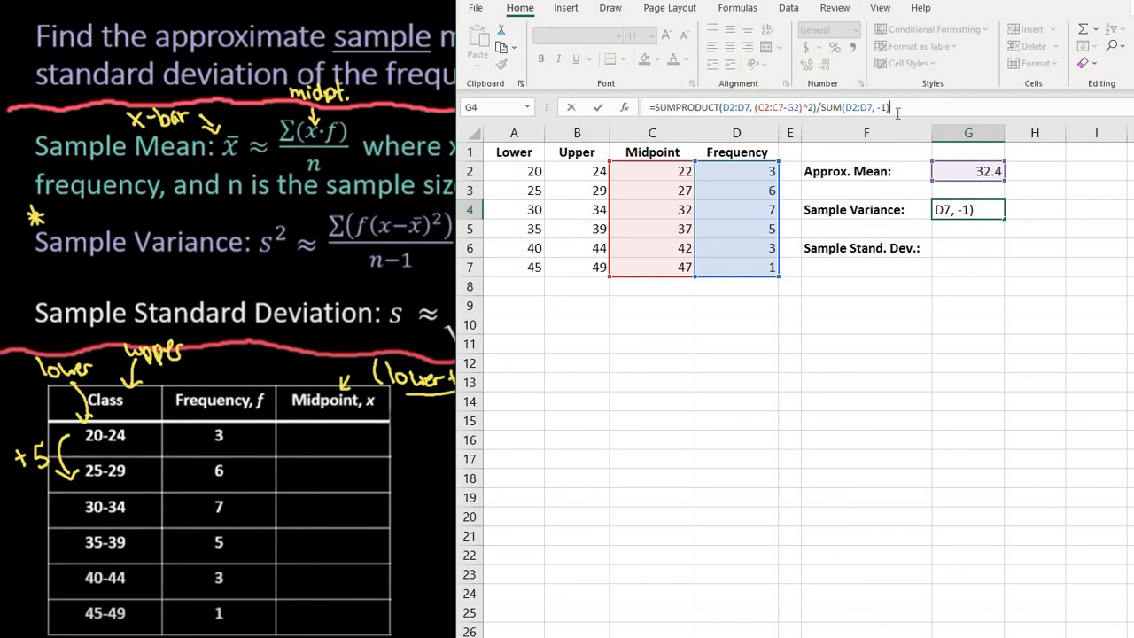
key("Return")
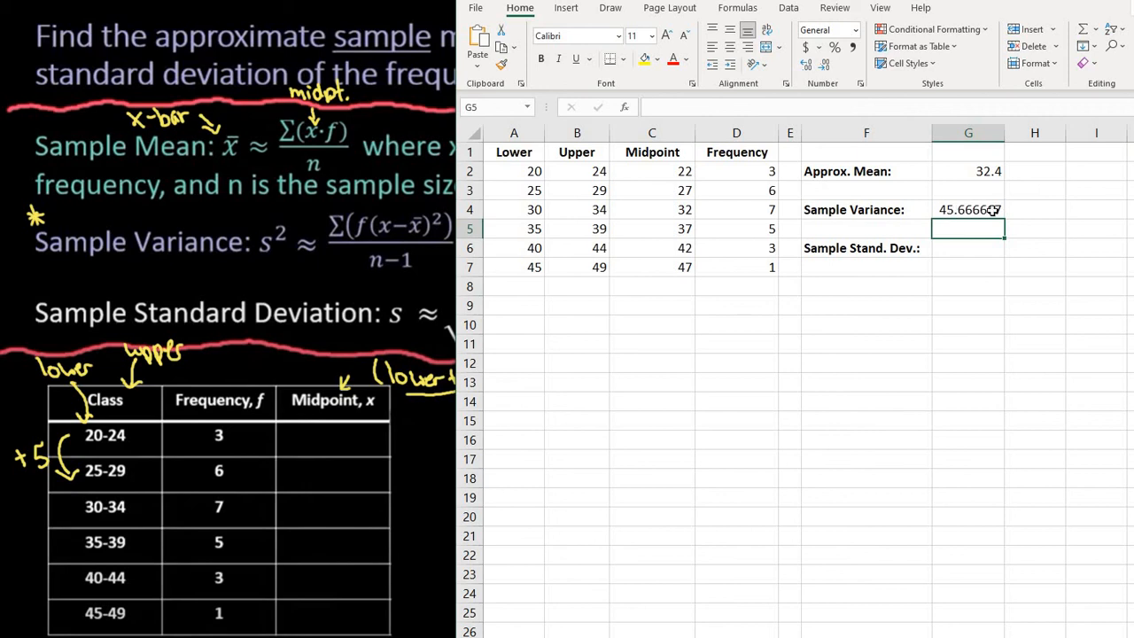
Step: Calculate the sample standard deviation in G6 as the square root of the variance with =SQRT(G4)
left_click(972, 251)
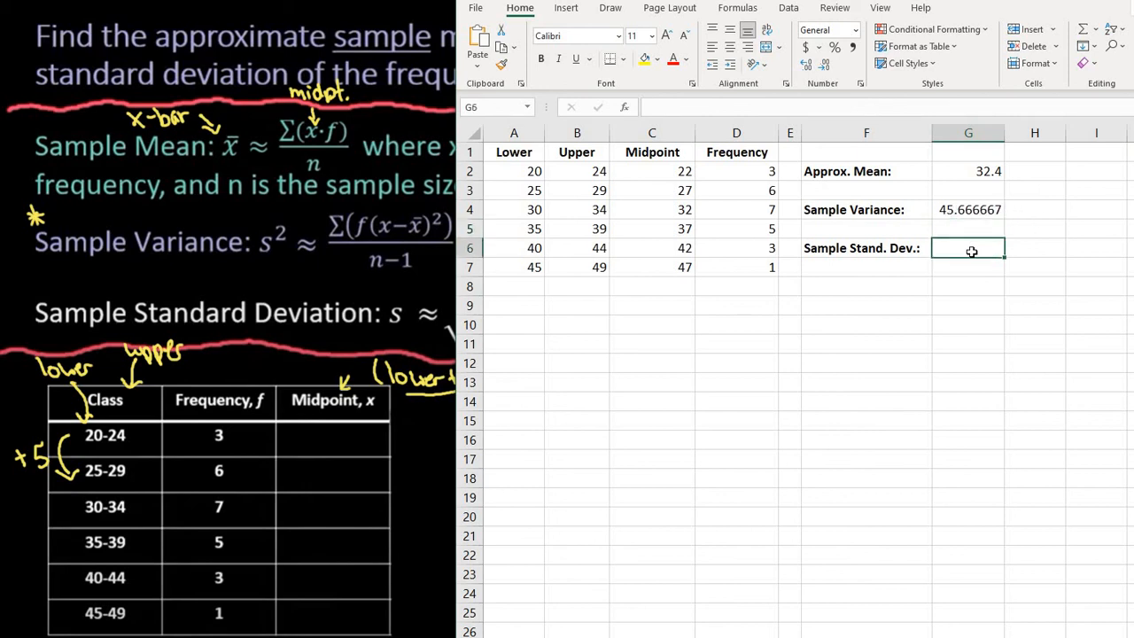
type("=")
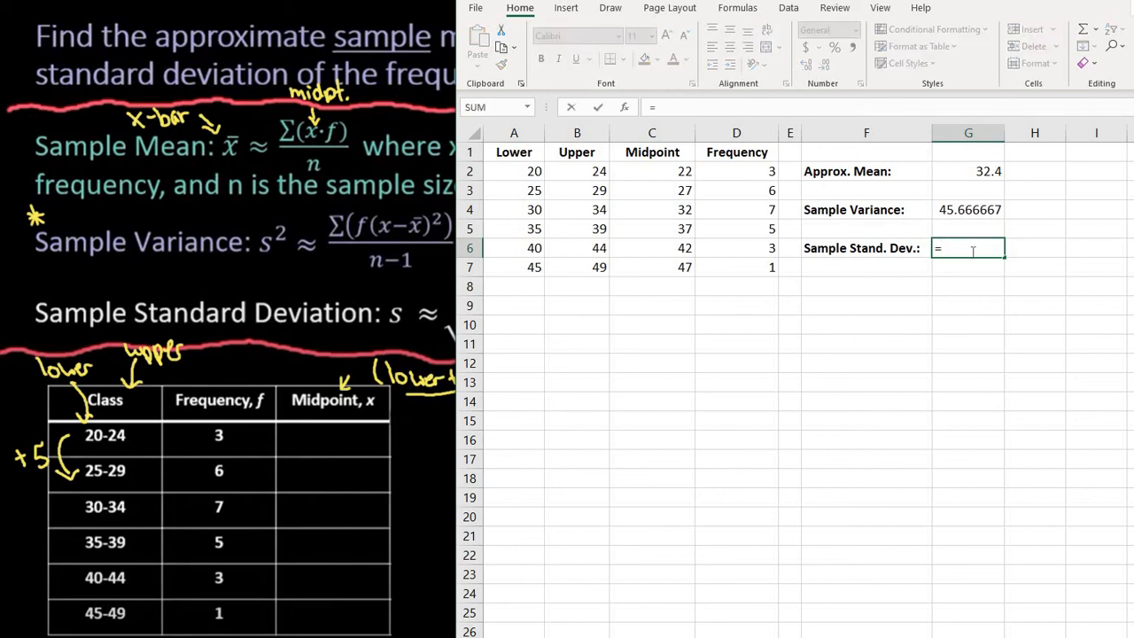
type("sqrt")
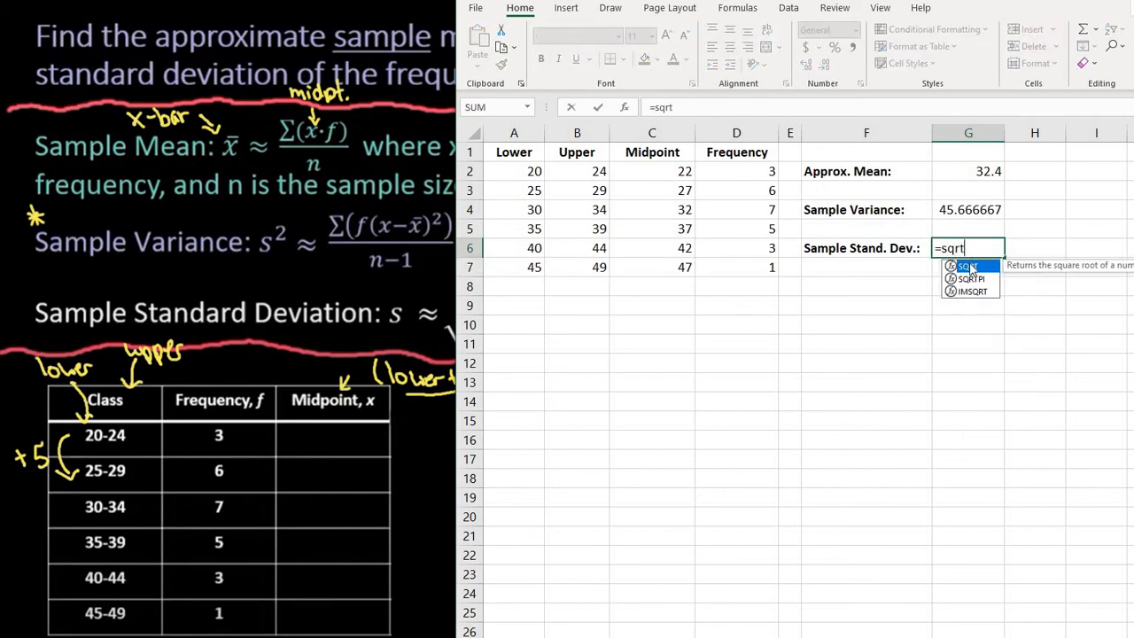
double_click(968, 267)
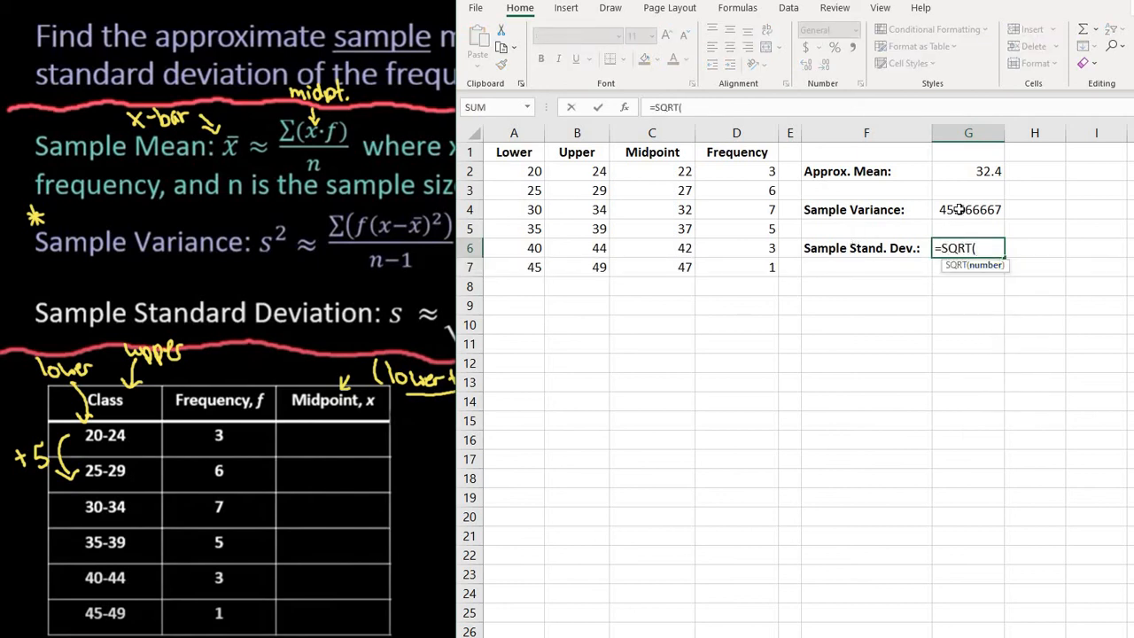
left_click(959, 209)
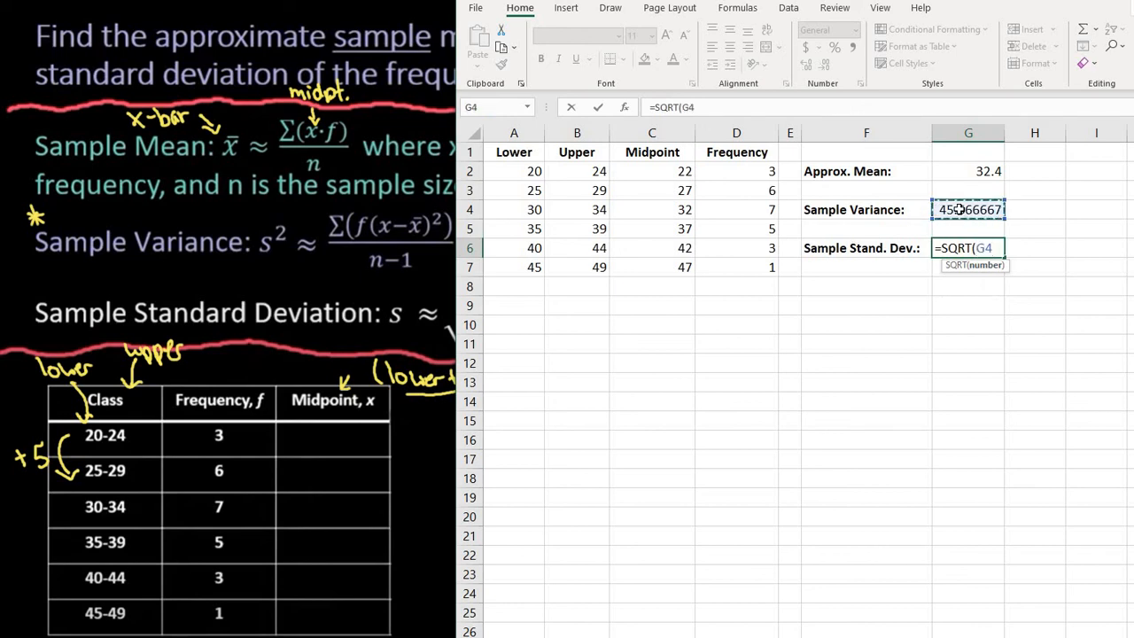
type(")")
key("Return")
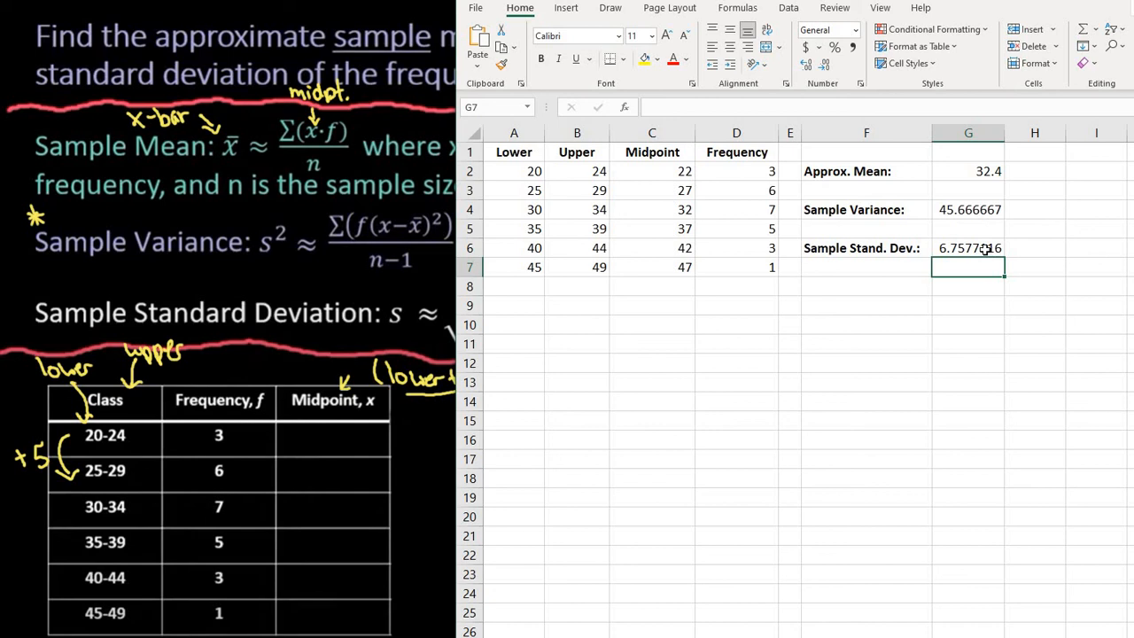
Step: Review the formulas behind the sample variance in G4 and the approximate mean in G2
left_click(972, 211)
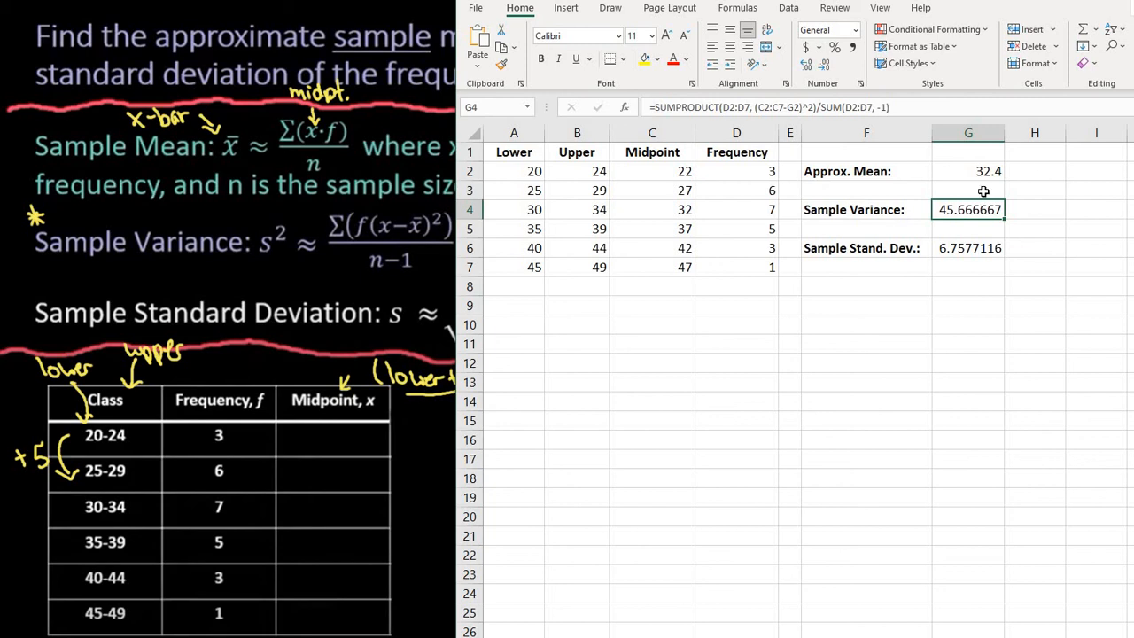
left_click(947, 173)
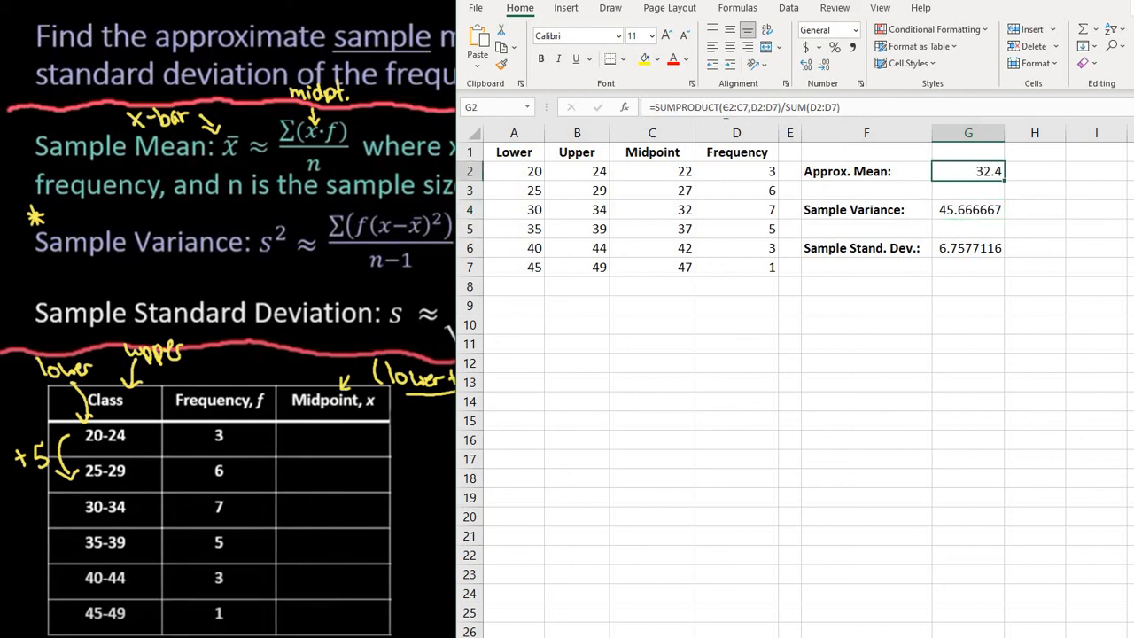